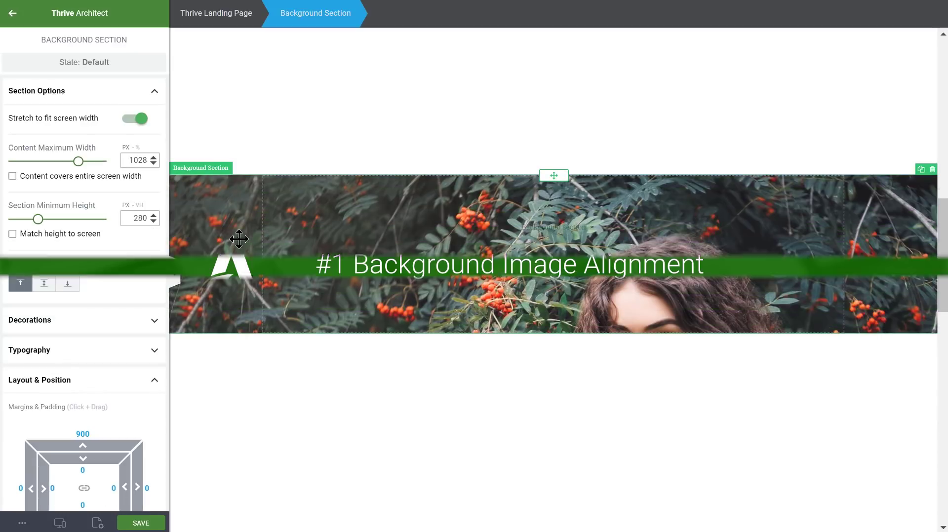
Try the background image's bottom-right, centre and bottom-left alignment points, ending at bottom-left.
scroll(86, 276, down, 6)
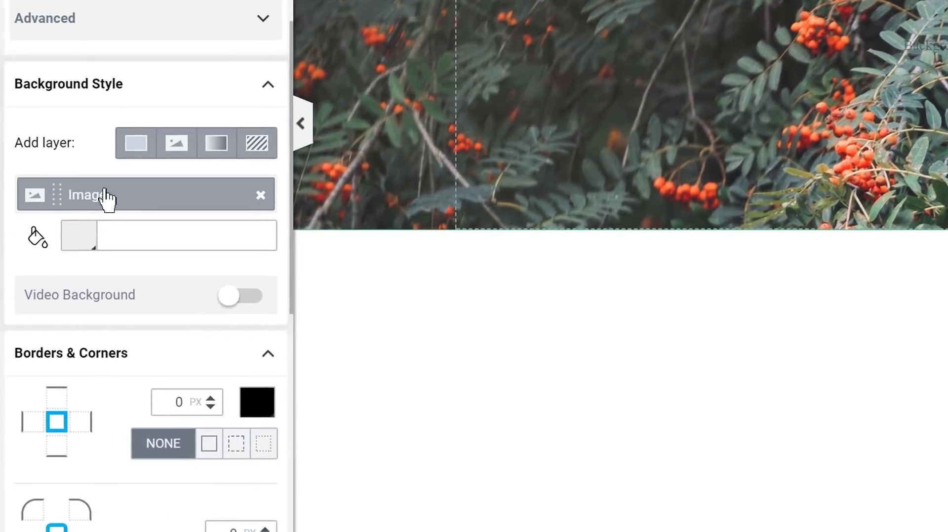
click(61, 325)
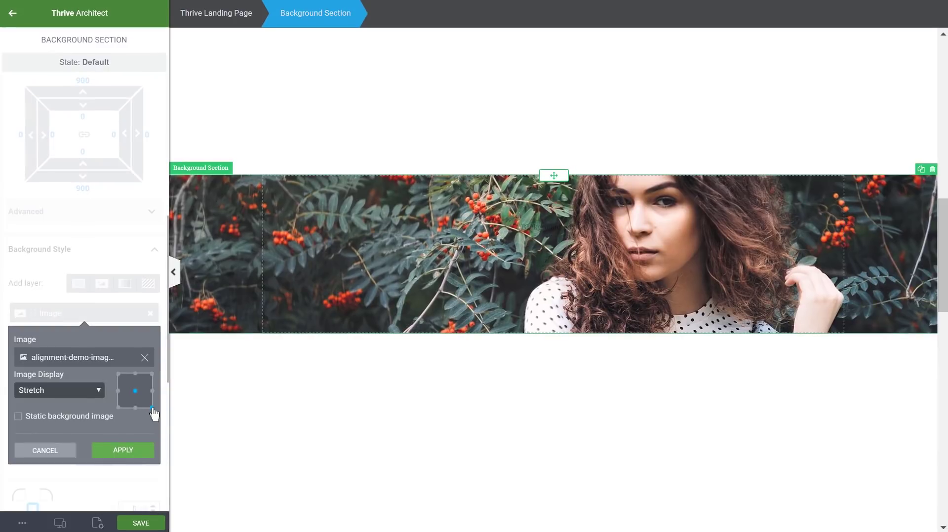
click(151, 408)
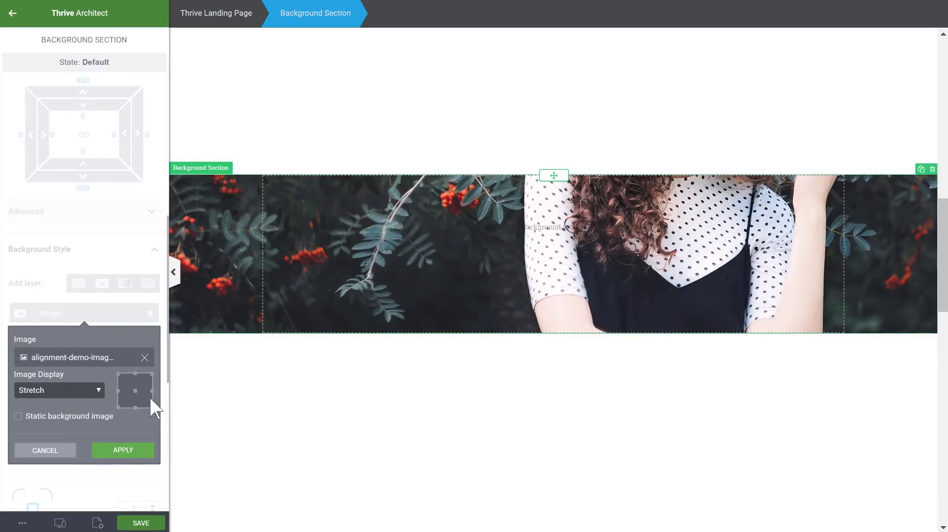
click(135, 391)
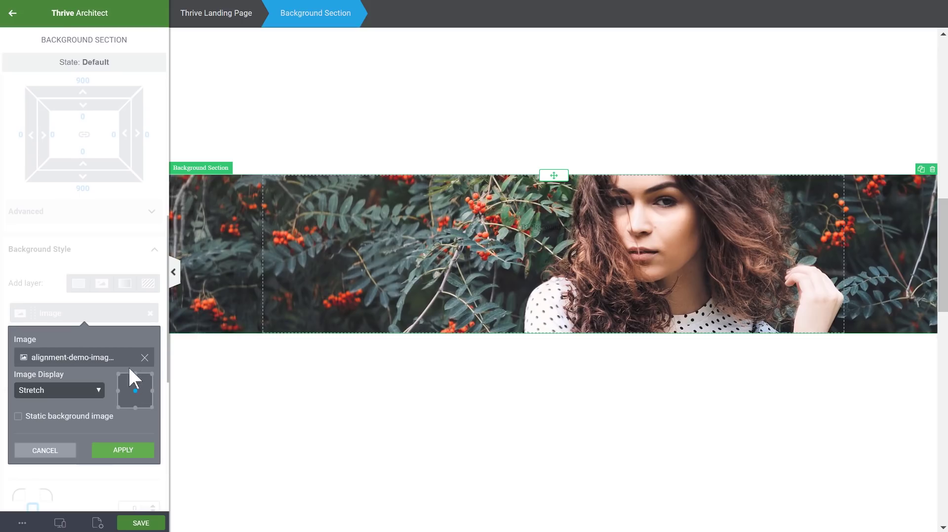
click(119, 408)
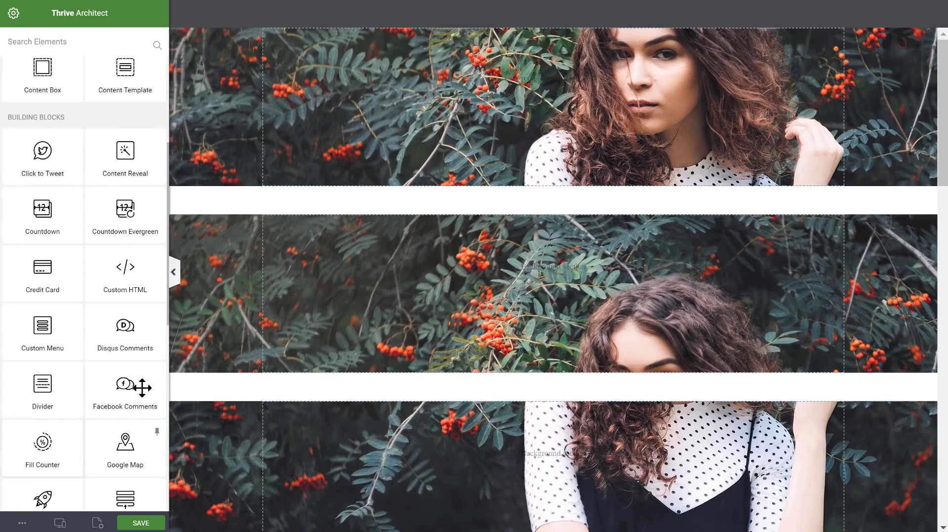
Preview the page at tablet width, then at mobile width.
click(60, 523)
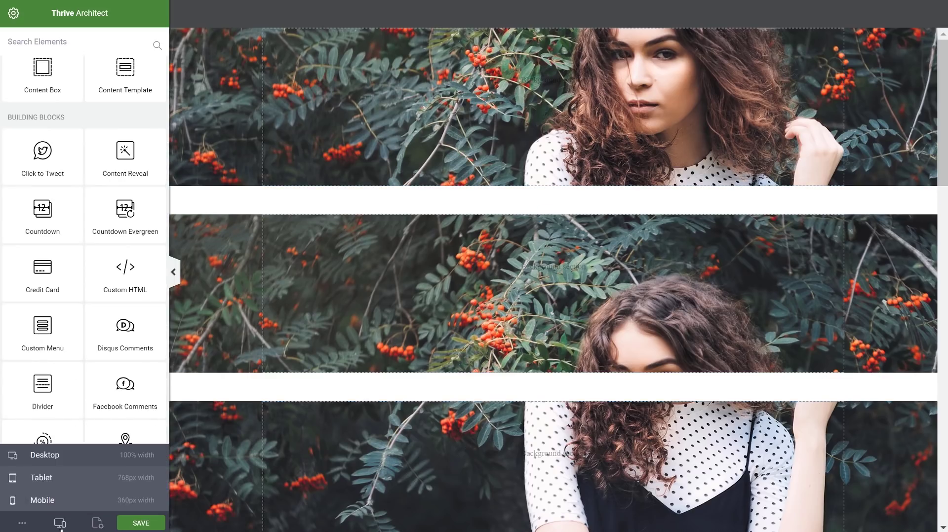
click(60, 483)
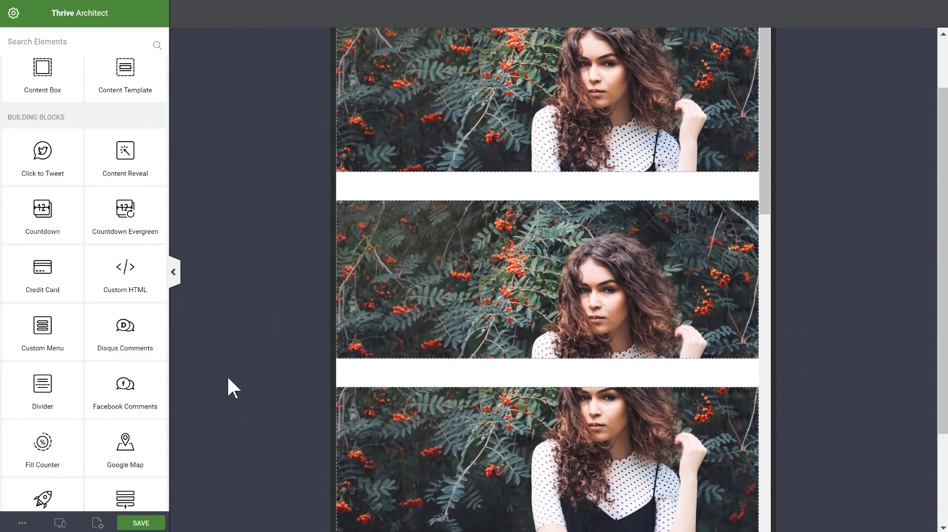
click(65, 525)
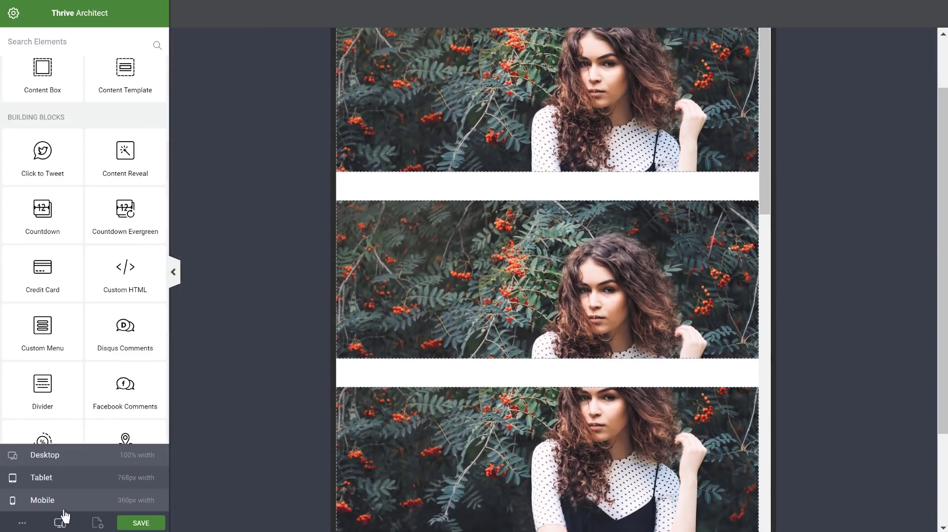
click(64, 504)
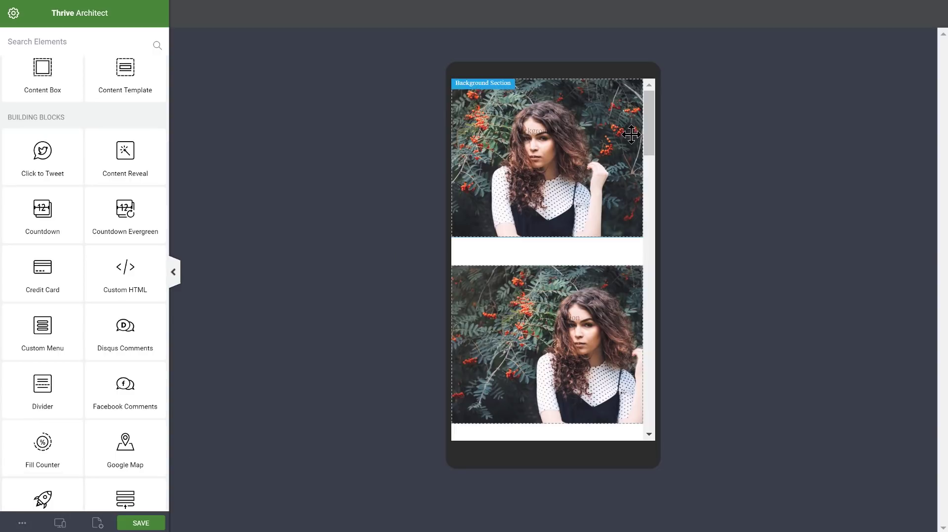
drag(647, 112, 648, 144)
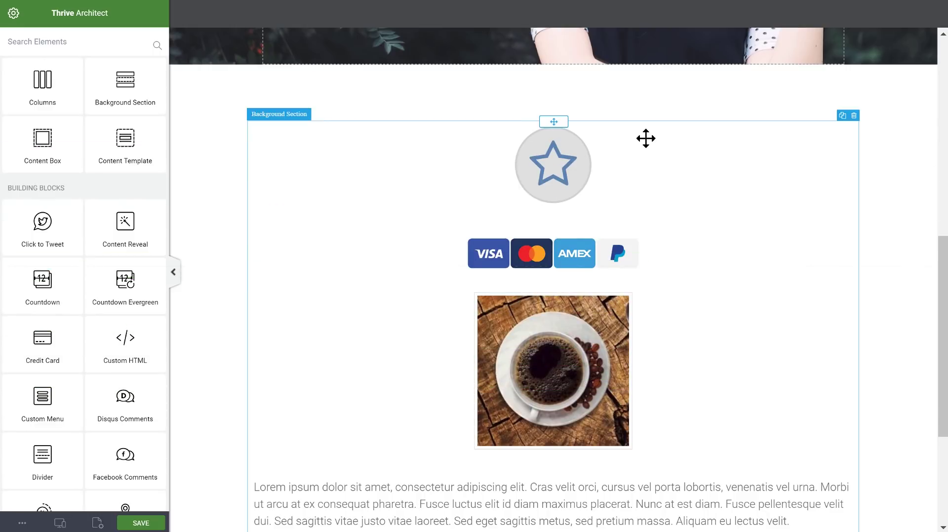
Select the star icon and darken its colour to a deep blue.
click(585, 148)
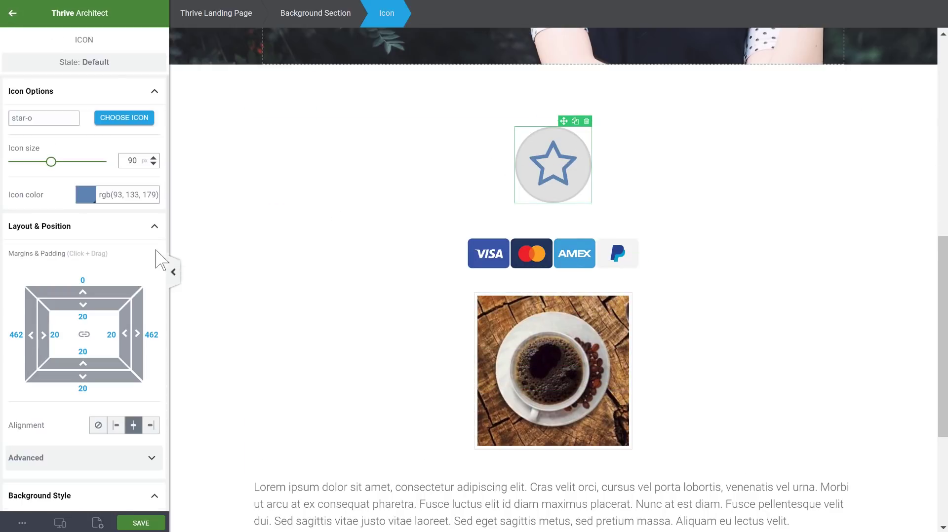
click(94, 201)
drag(99, 264, 112, 260)
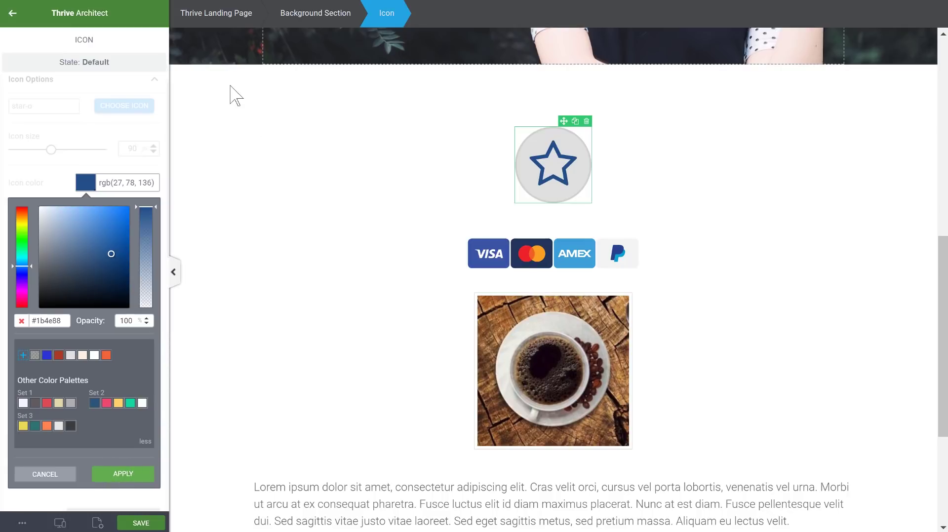
click(278, 179)
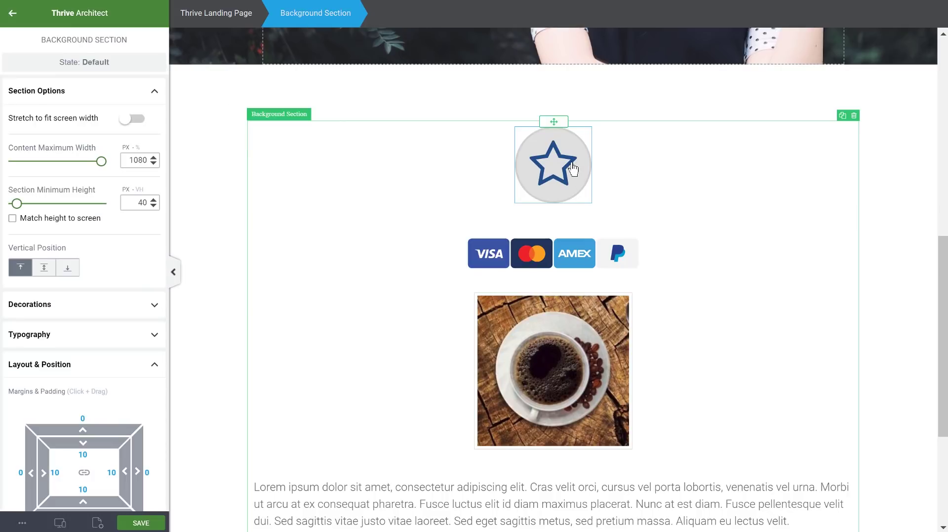
Recolour the star icon orange (#cf5010), then undo the most recent edit.
click(551, 191)
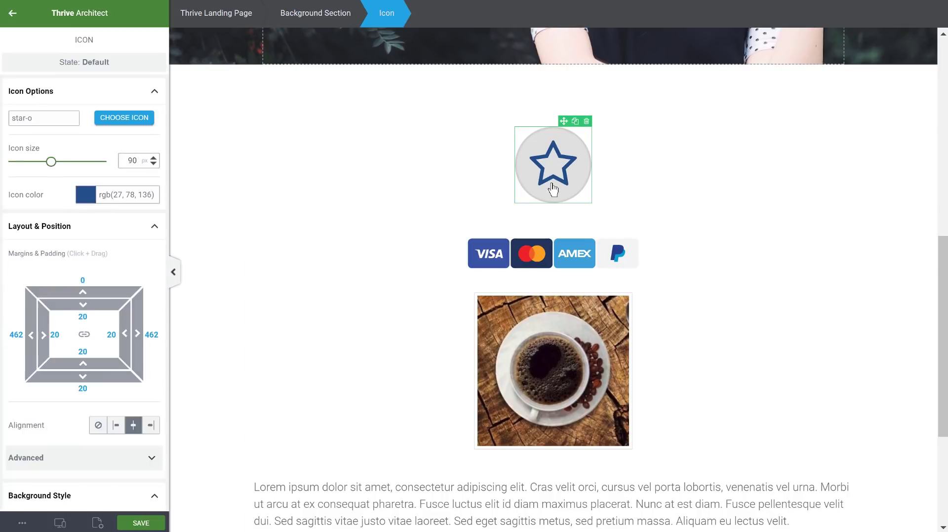
click(86, 196)
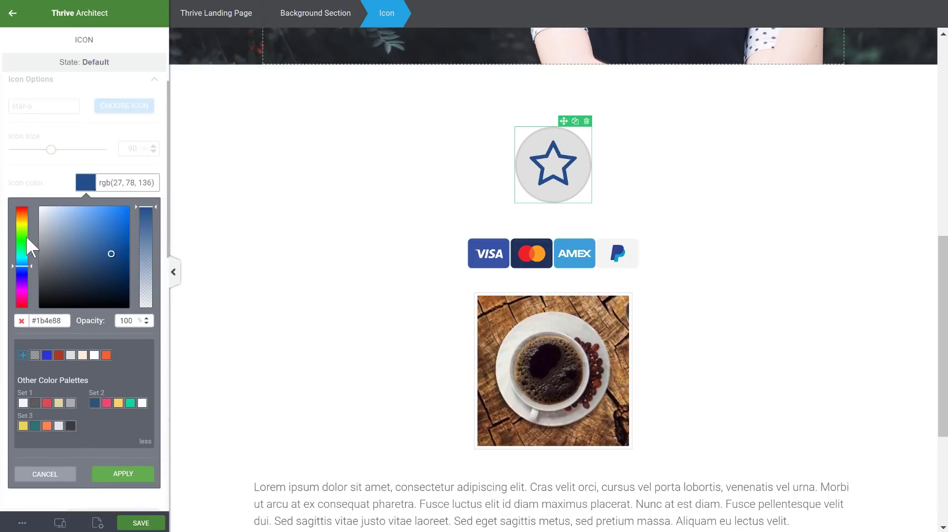
click(20, 217)
click(111, 220)
click(123, 225)
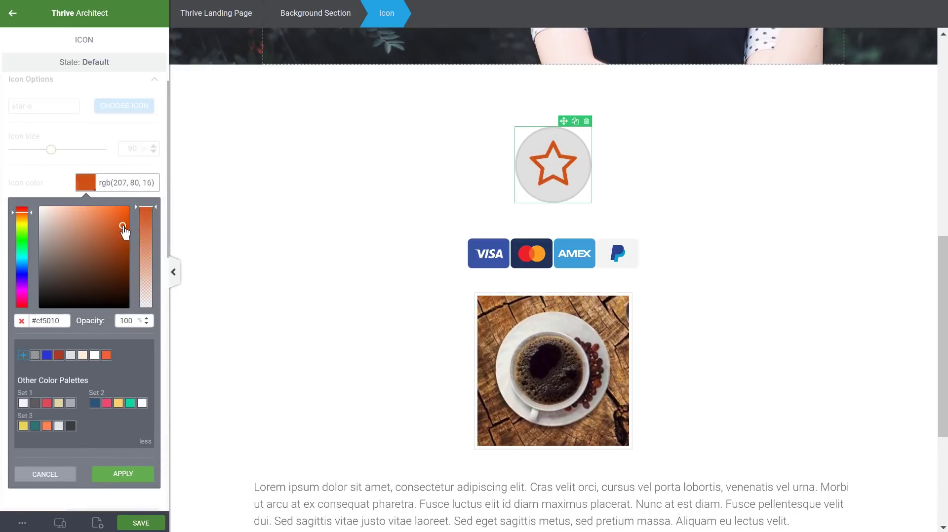
click(214, 201)
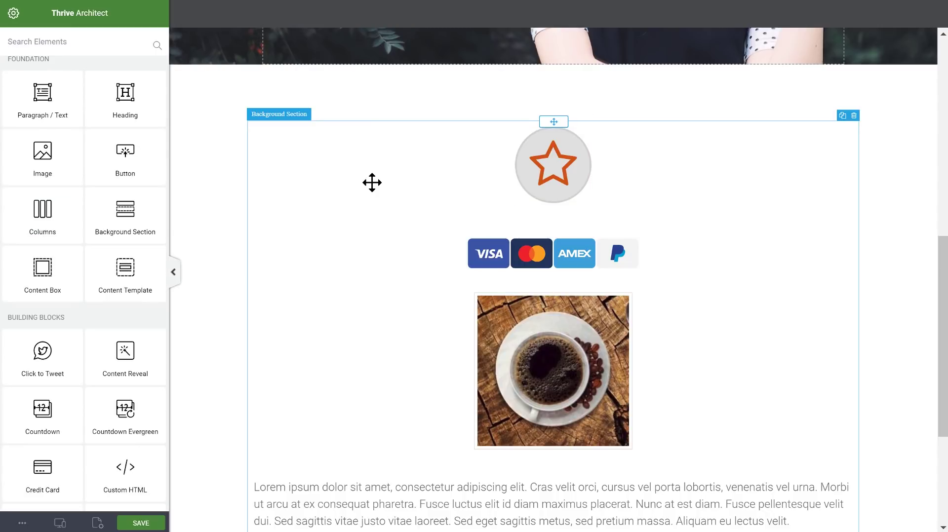
click(22, 522)
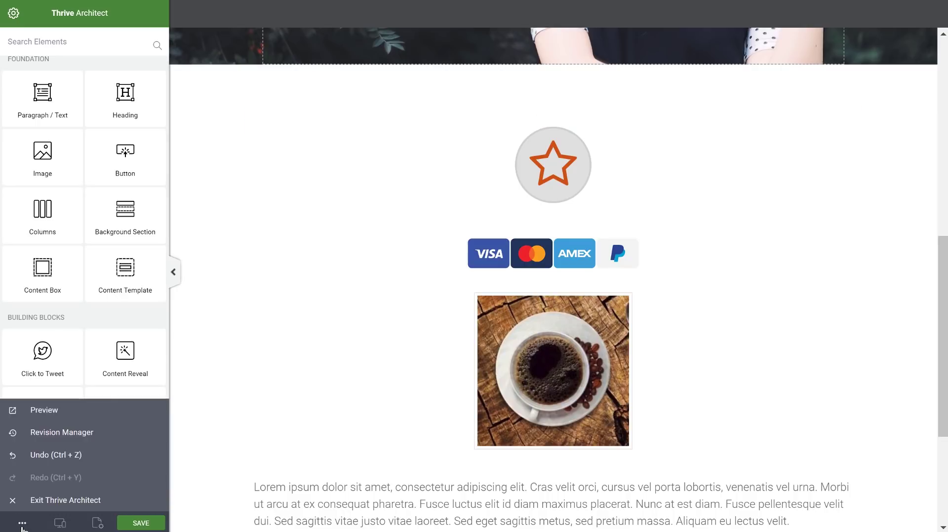
click(81, 463)
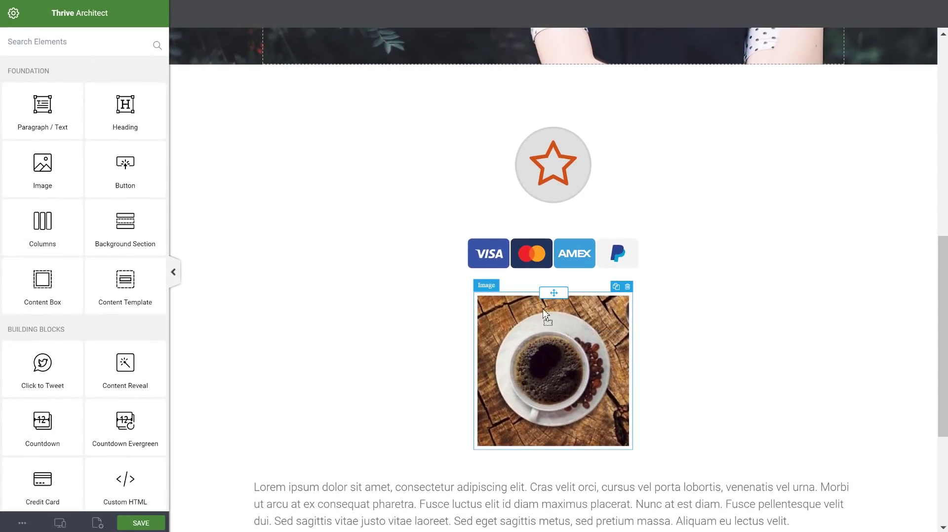
drag(547, 367, 553, 138)
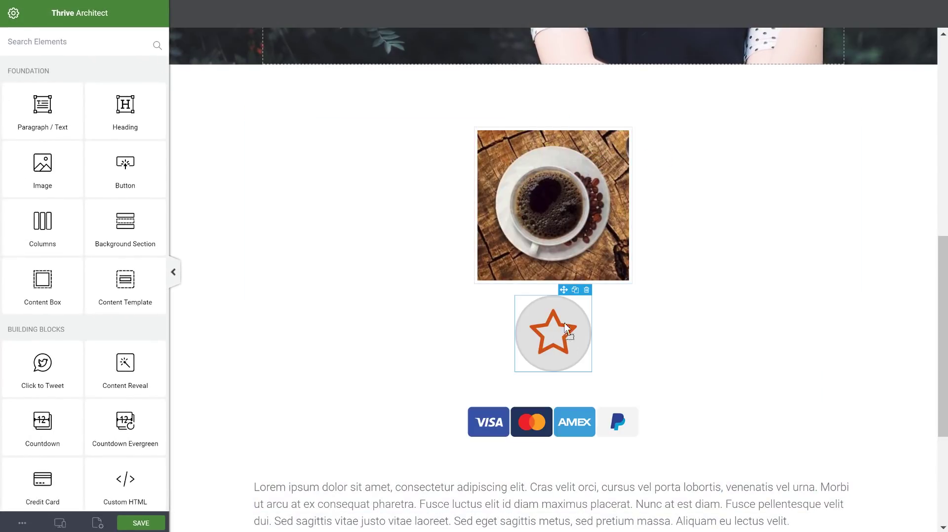
drag(564, 322, 564, 156)
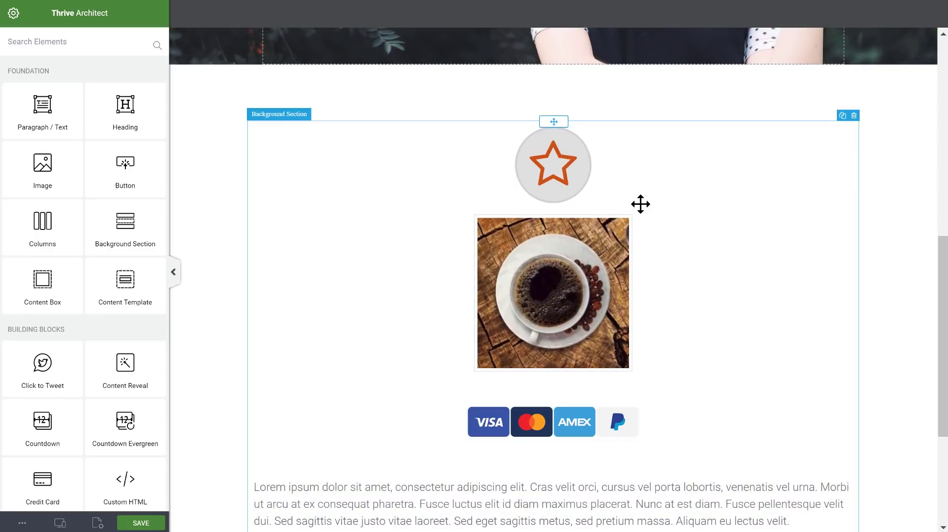
click(560, 169)
scroll(811, 240, down, 1)
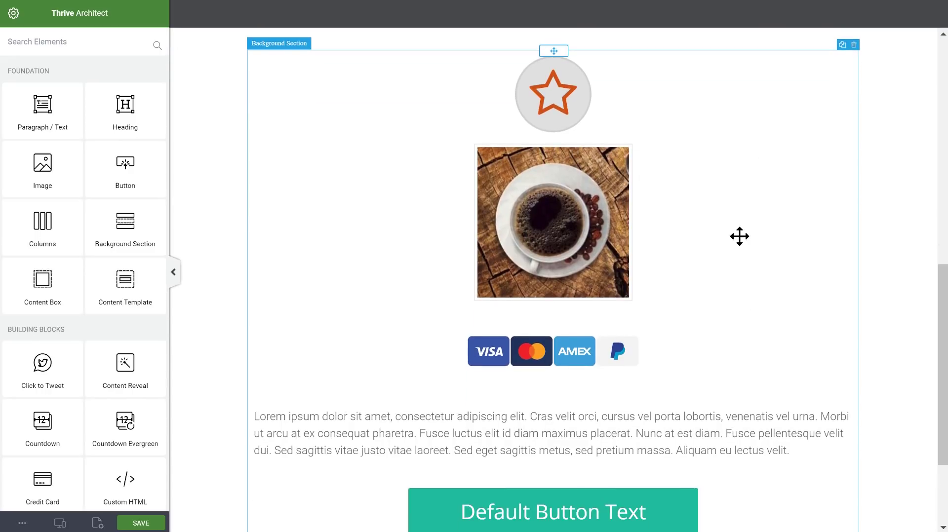
click(433, 420)
drag(433, 421, 596, 451)
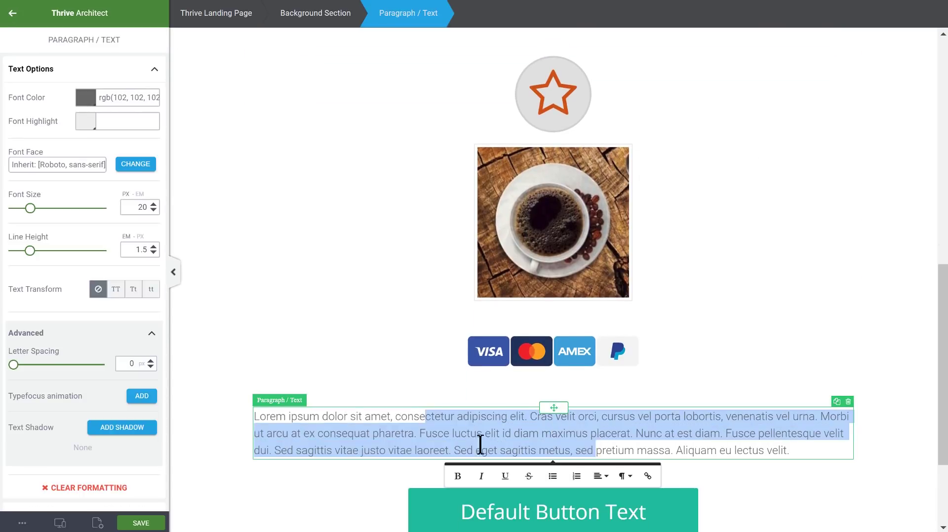
click(483, 425)
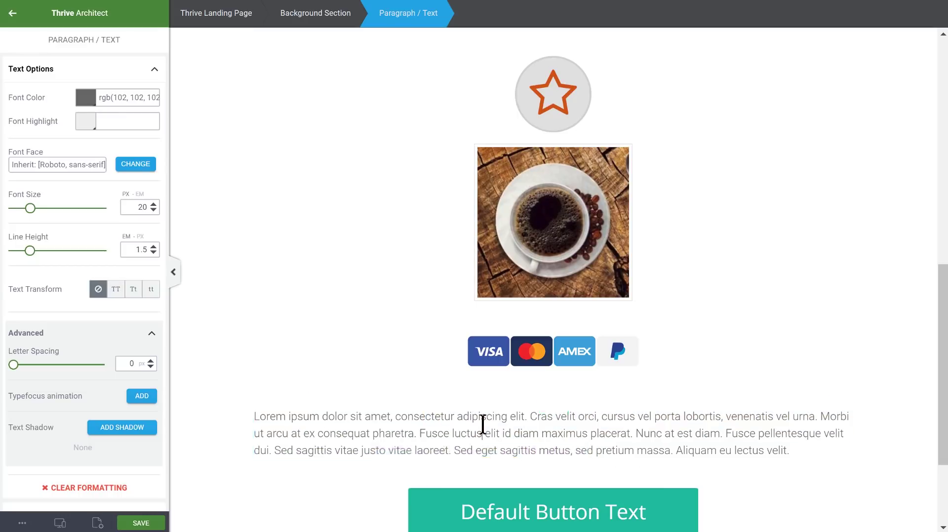
click(12, 14)
drag(567, 192, 567, 376)
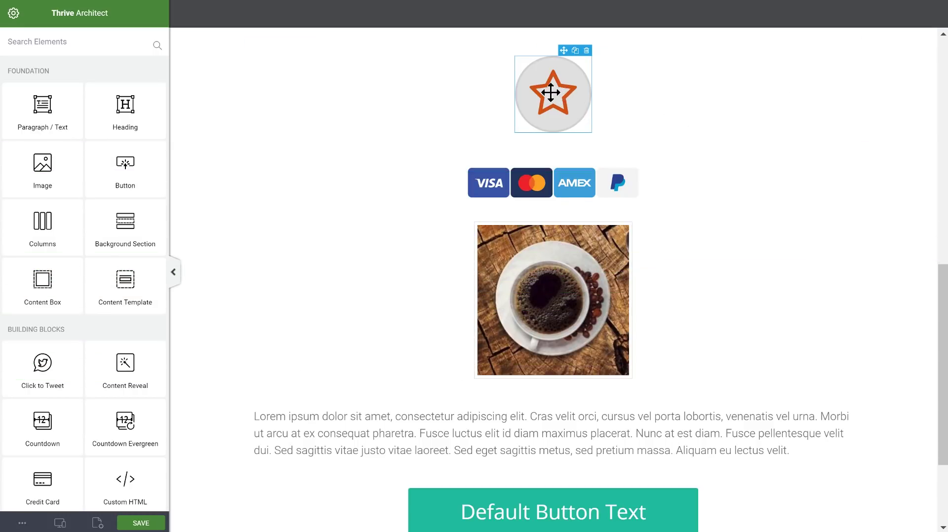
Move the star icon below the coffee photo, then move the coffee photo above the star.
drag(549, 90, 572, 391)
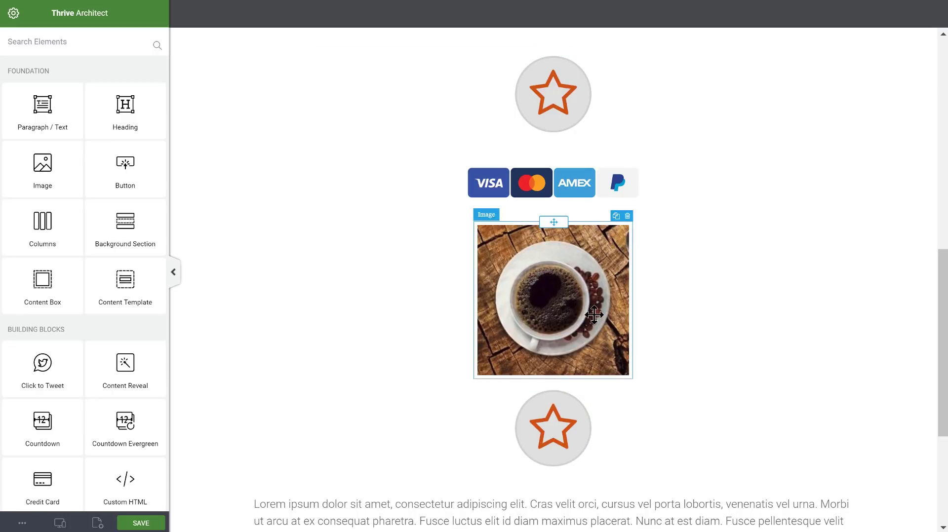
drag(575, 290, 576, 59)
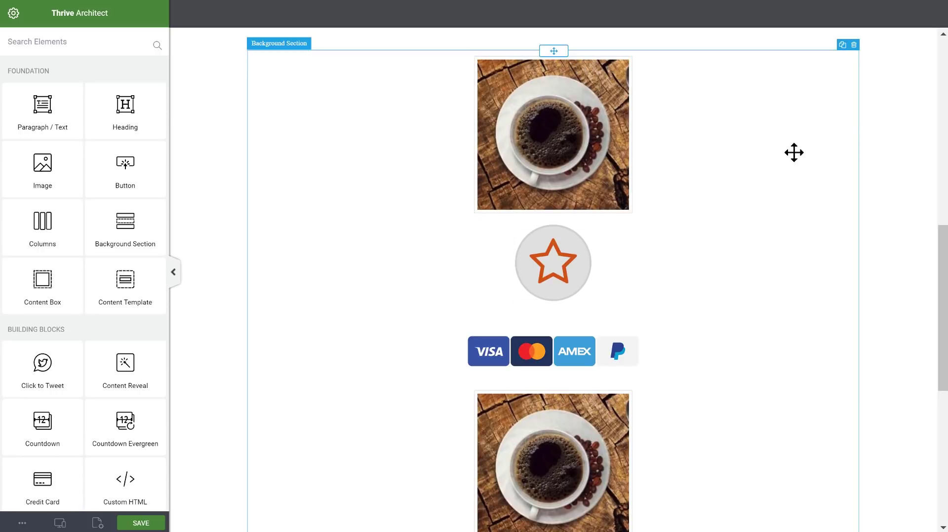
scroll(899, 369, down, 6)
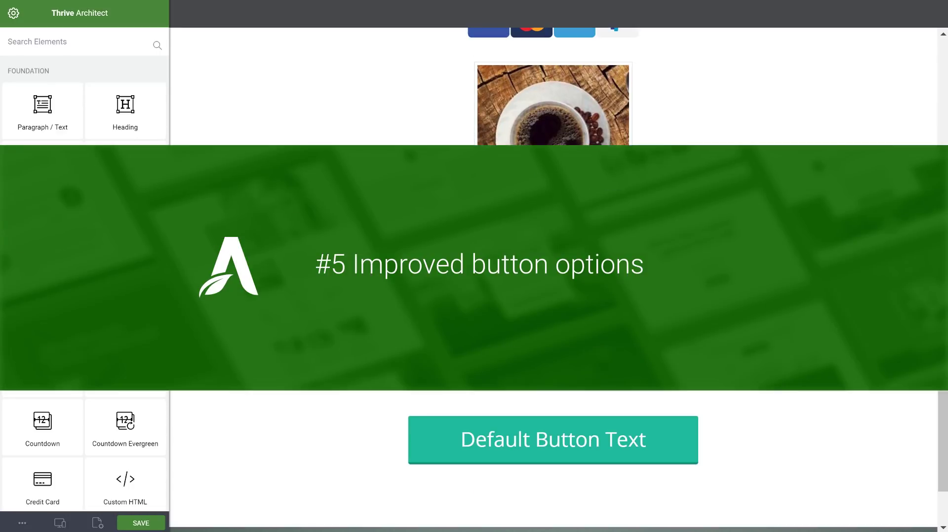
Size the Default Button Text button to XL and set its width to 509 px.
click(683, 451)
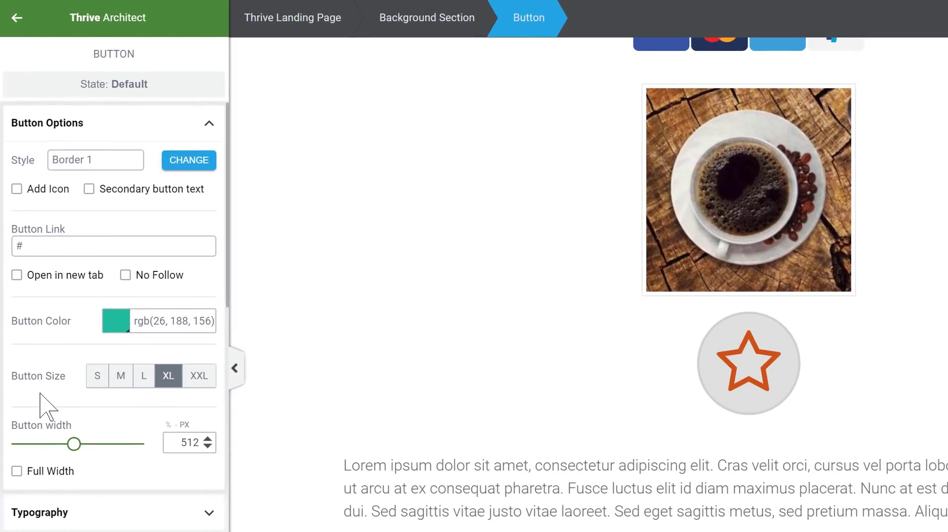
click(200, 377)
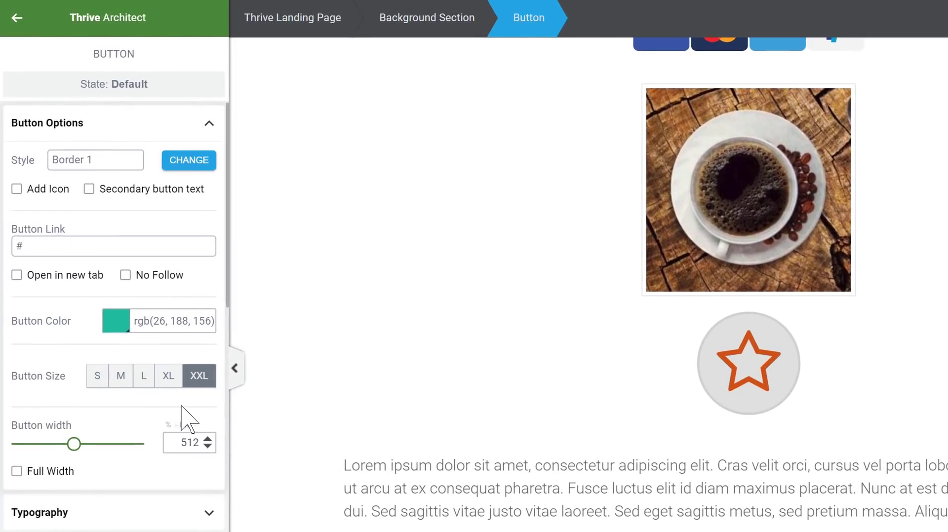
click(144, 377)
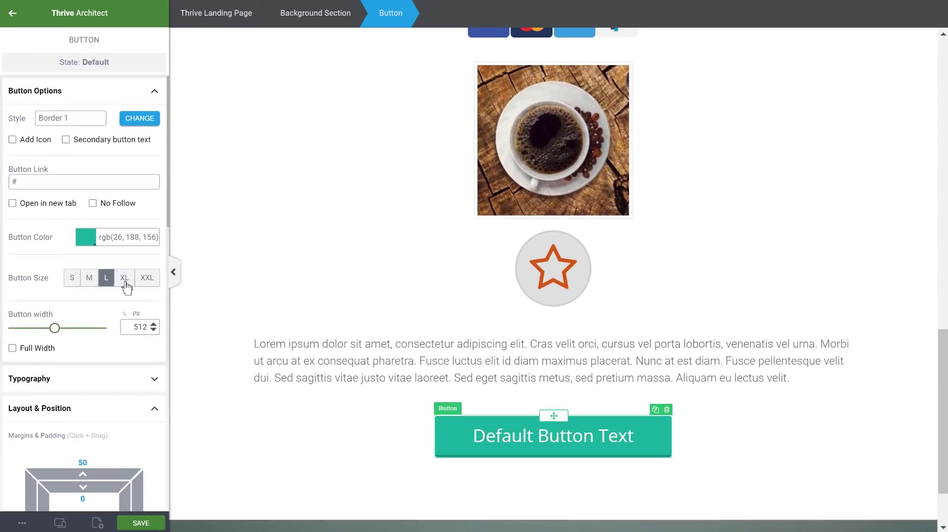
click(125, 279)
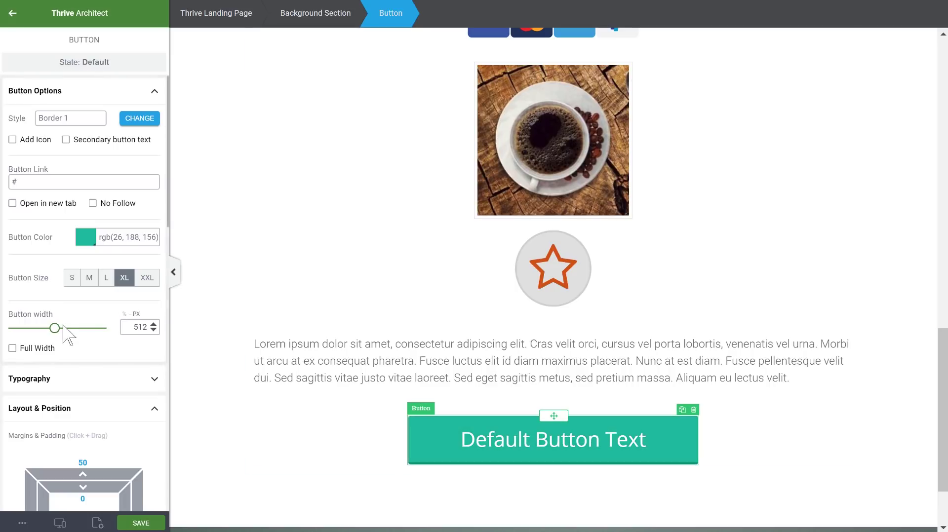
mouse_move(56, 330)
mouse_down()
mouse_move(71, 330)
mouse_move(53, 329)
mouse_up()
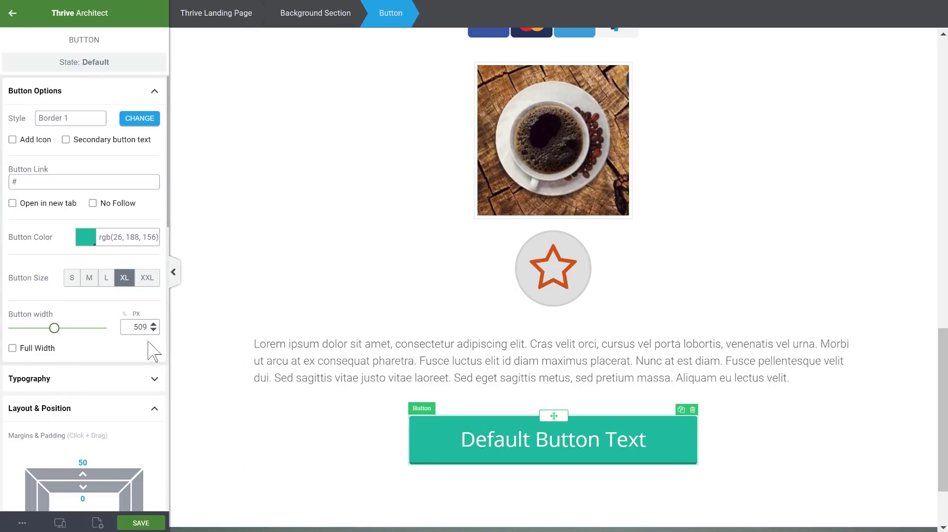
Link the button padding at 21/33 px, try sizes L and M, then return to XL.
scroll(54, 346, down, 3)
click(84, 376)
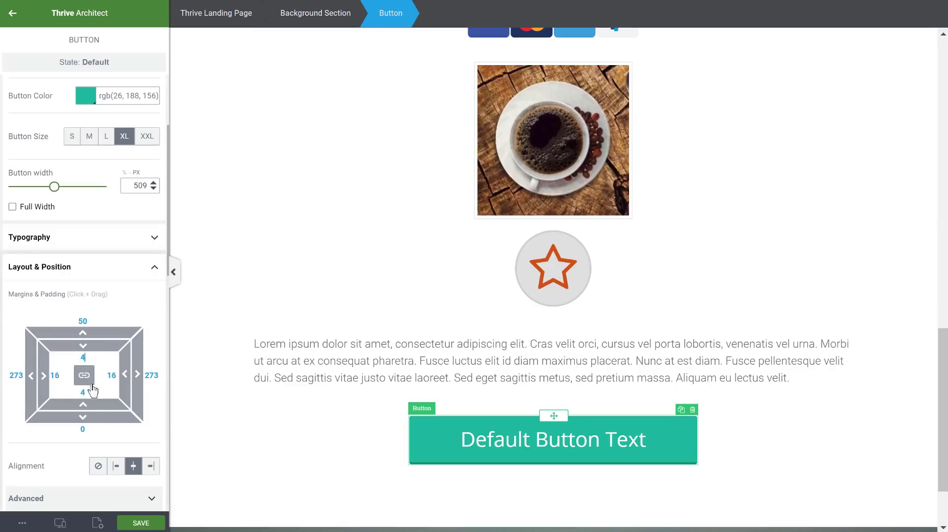
mouse_move(93, 391)
mouse_down()
mouse_move(91, 449)
mouse_move(89, 387)
mouse_up()
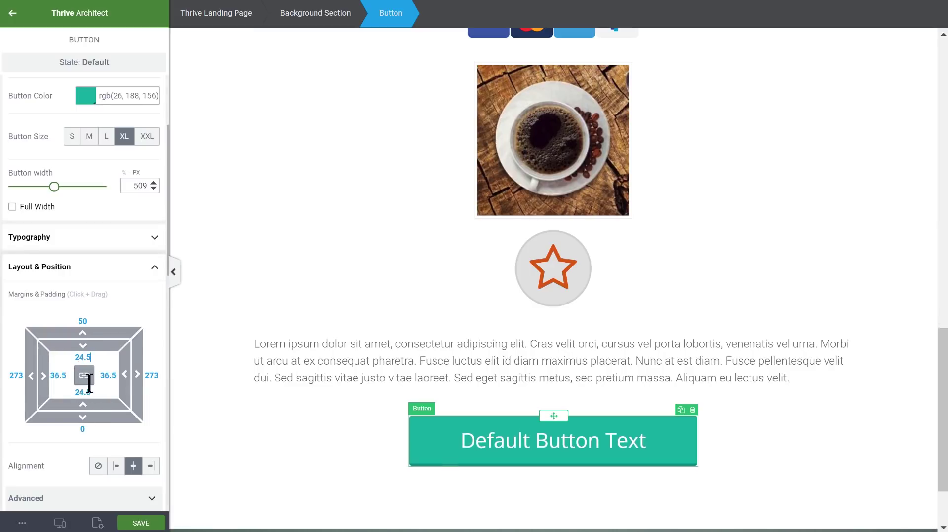
click(105, 143)
click(88, 141)
click(122, 140)
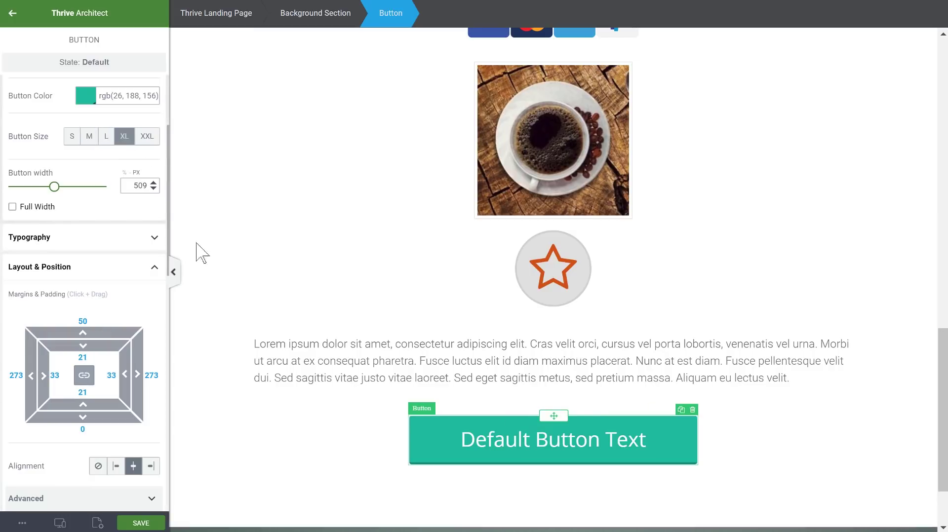
scroll(47, 101, up, 3)
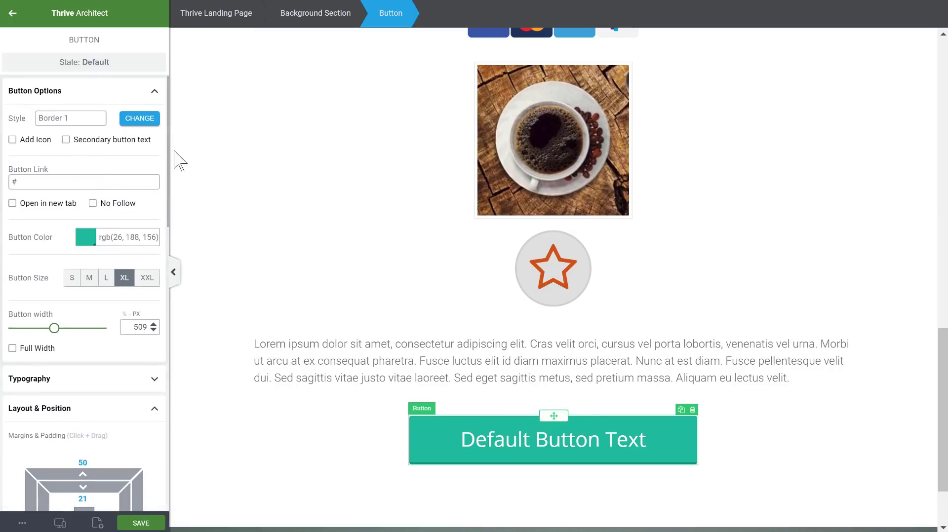
Add a white credit-card icon to the button and enlarge it to size 45.
click(12, 140)
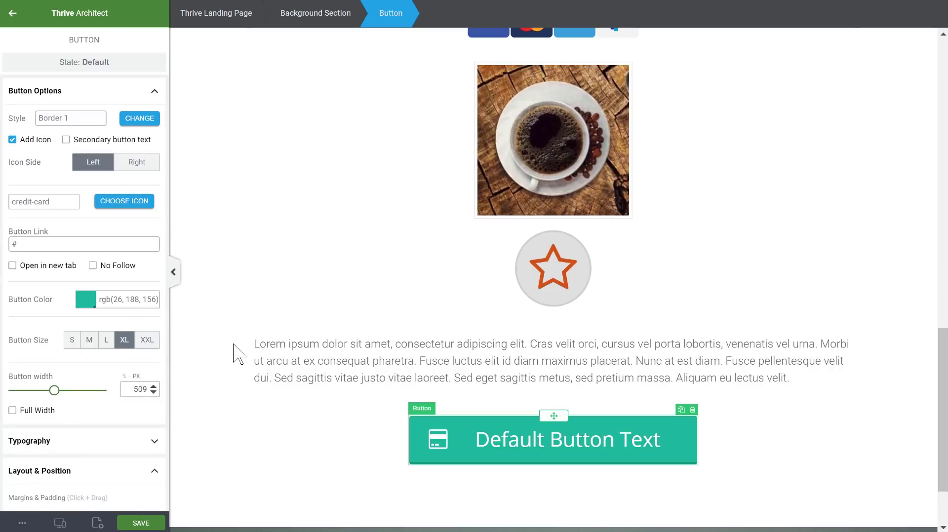
click(388, 442)
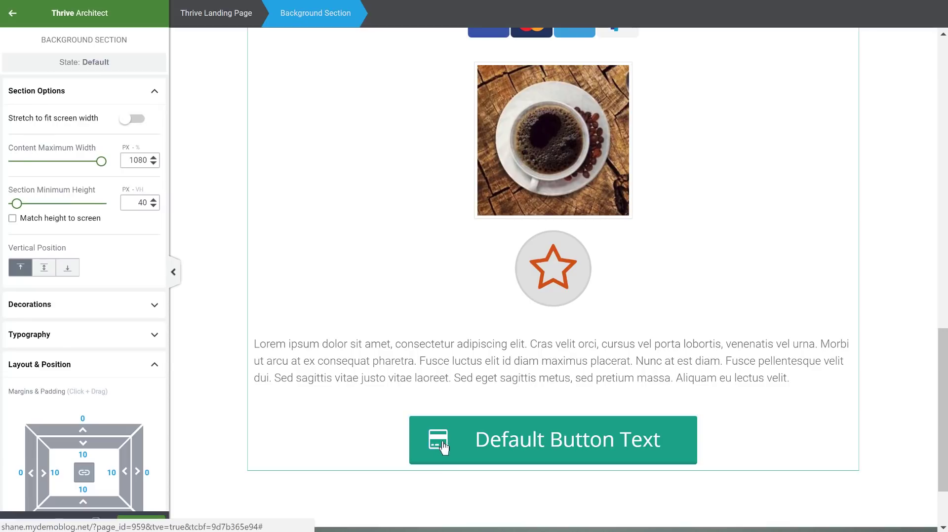
click(444, 447)
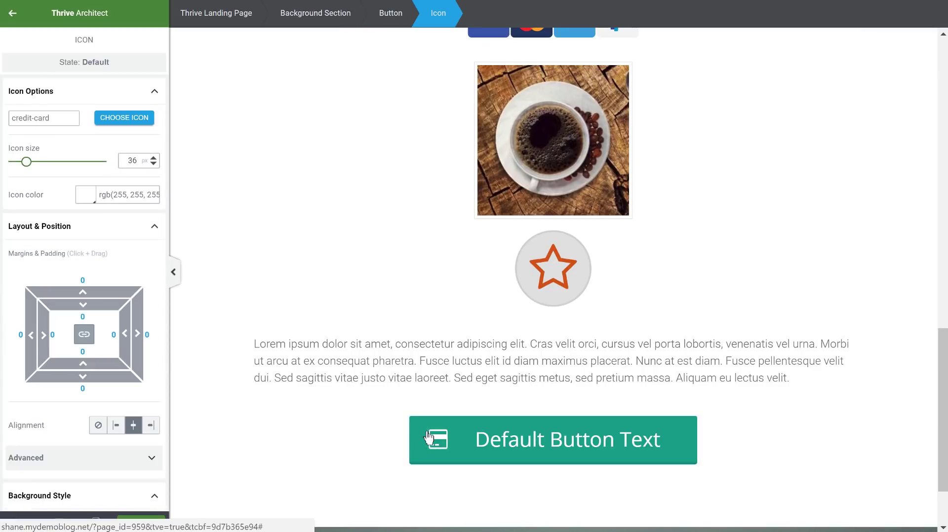
mouse_move(26, 162)
mouse_down()
mouse_move(47, 166)
mouse_move(31, 169)
mouse_up()
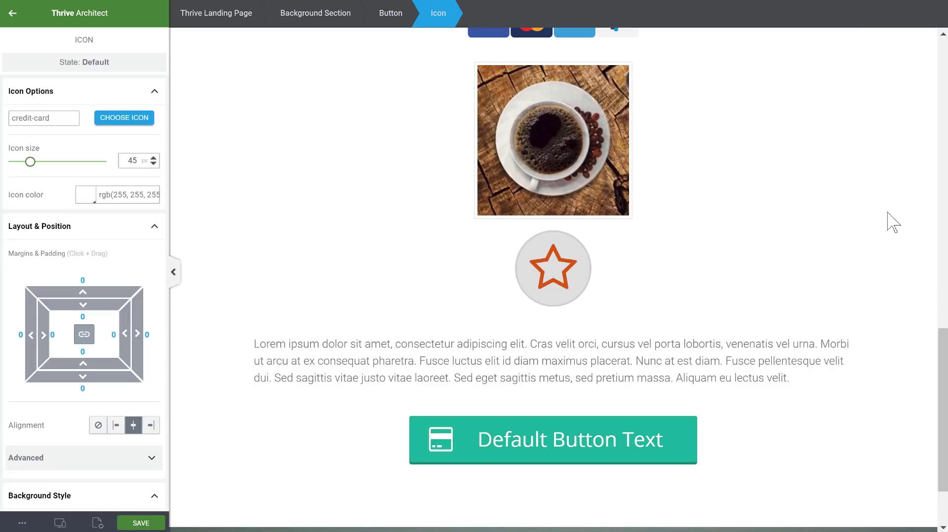
scroll(893, 222, down, 2)
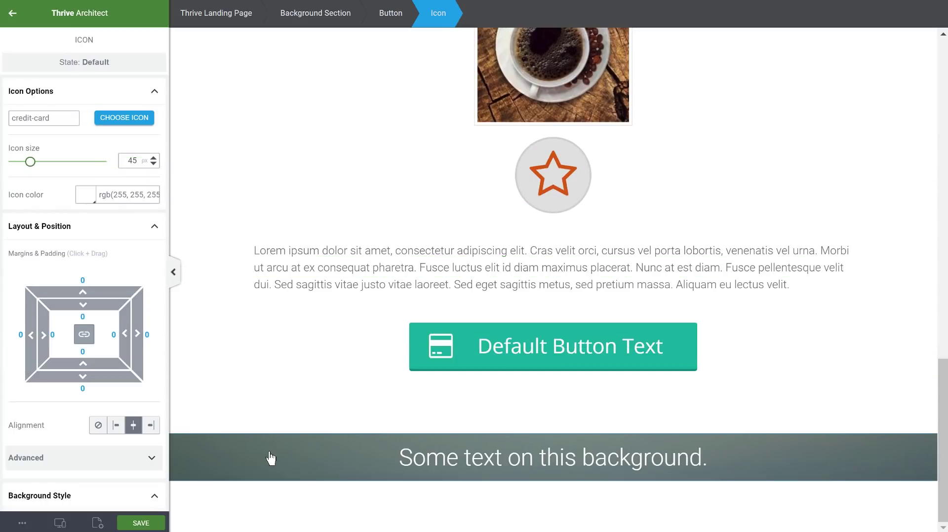
Give the mountain section a minimum height of 443 and vertically centre its text.
click(270, 458)
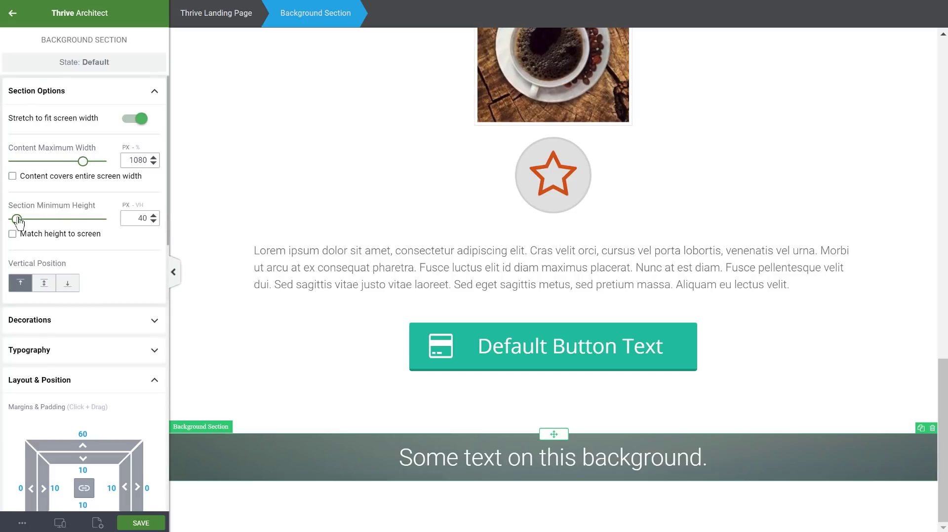
drag(18, 219, 52, 219)
scroll(247, 271, down, 3)
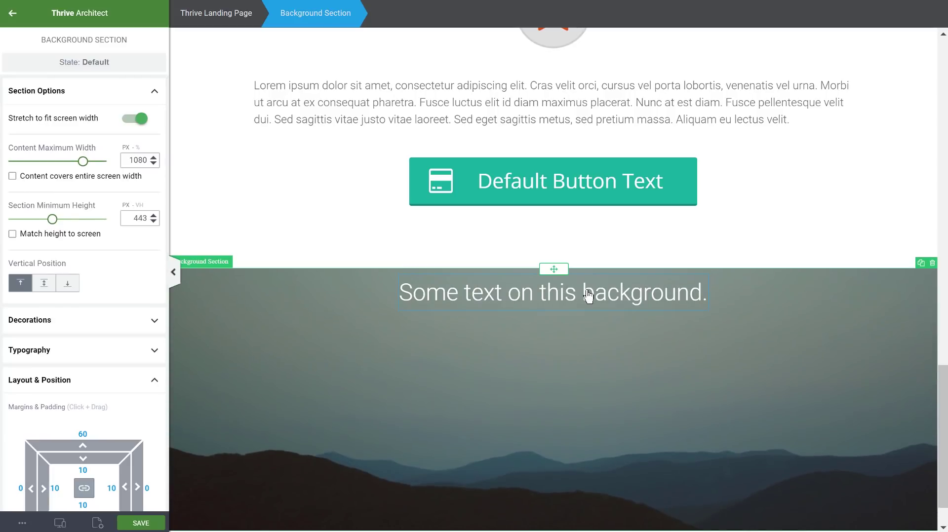
scroll(275, 247, down, 2)
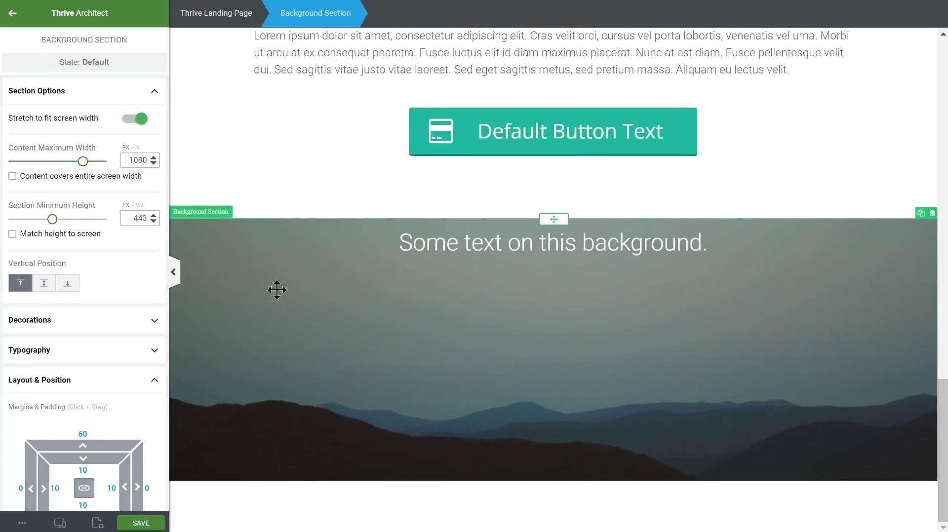
click(44, 284)
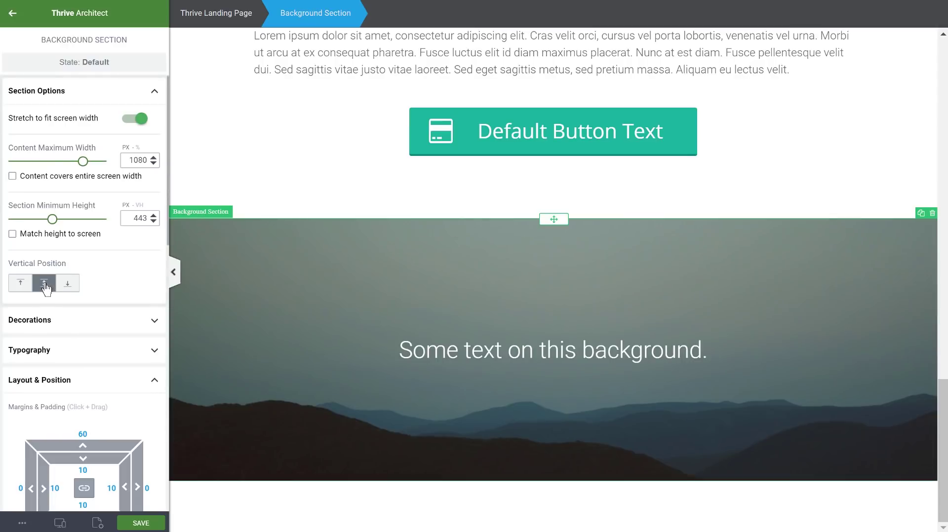
click(69, 285)
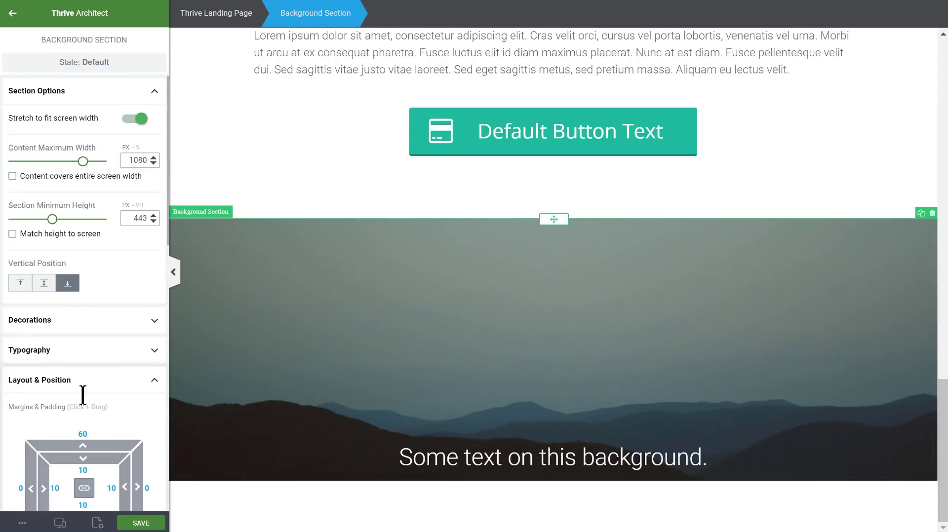
click(44, 284)
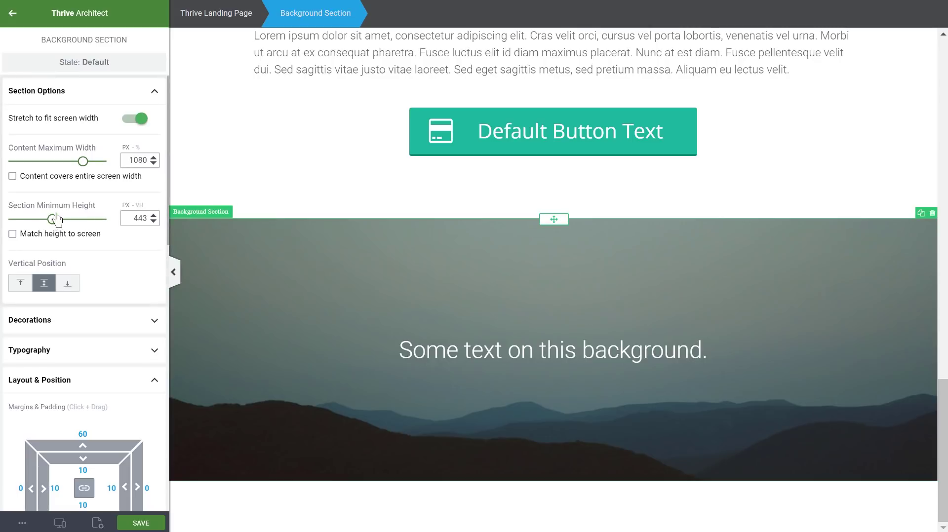
Raise the section's minimum height to 491 and append 'We add more text.' to the paragraph.
drag(56, 219, 59, 239)
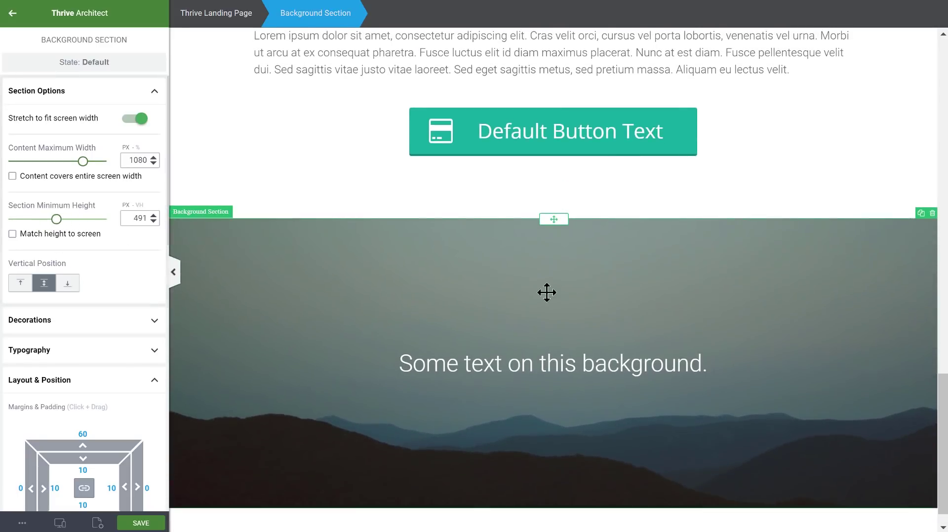
click(697, 364)
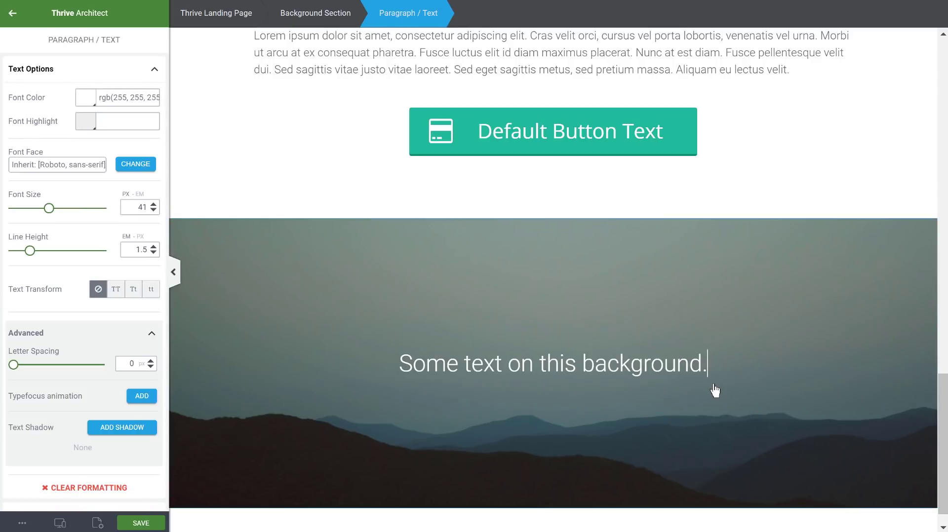
text(We add more )
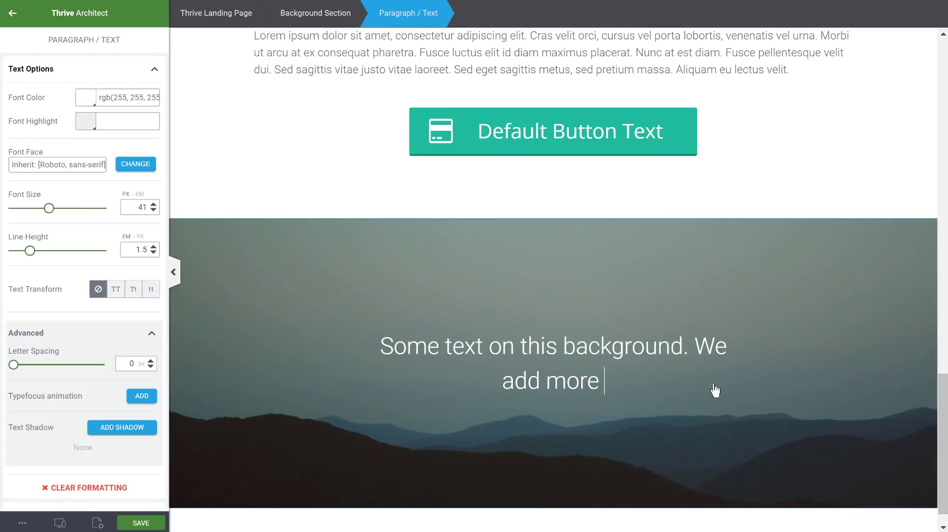
text(text.)
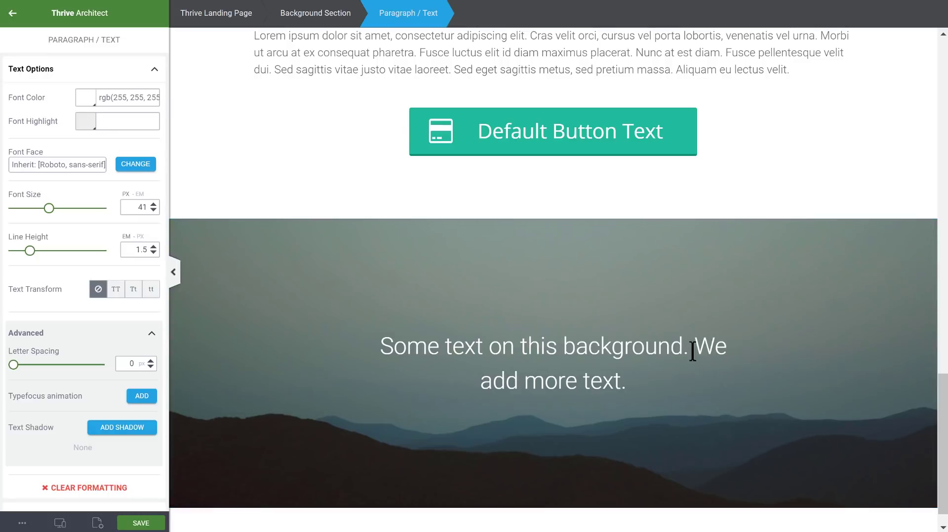
click(693, 352)
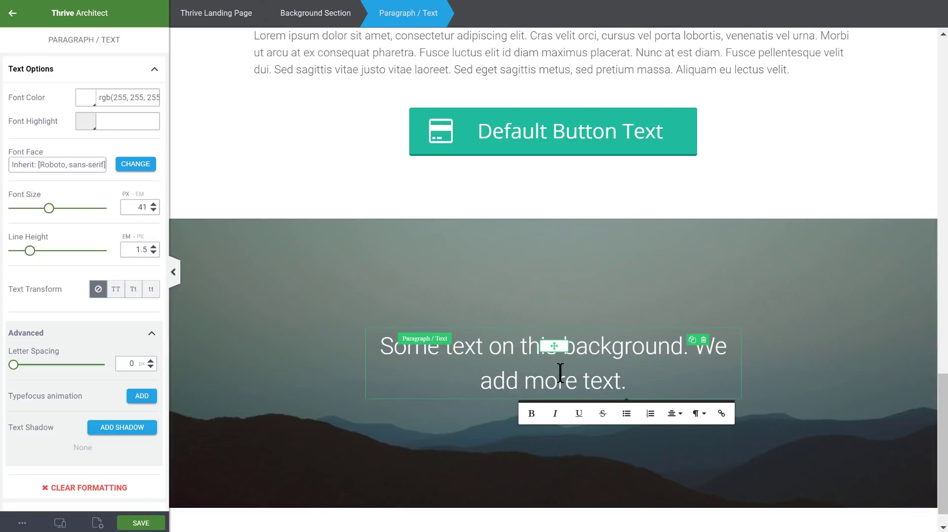
key(Escape)
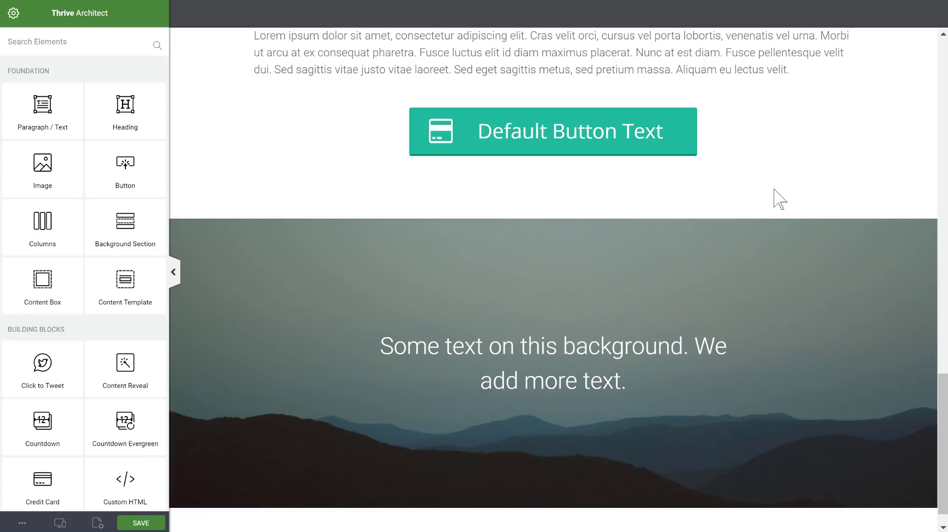
Move the star icon into the mountain section, centred above the paragraph.
click(745, 240)
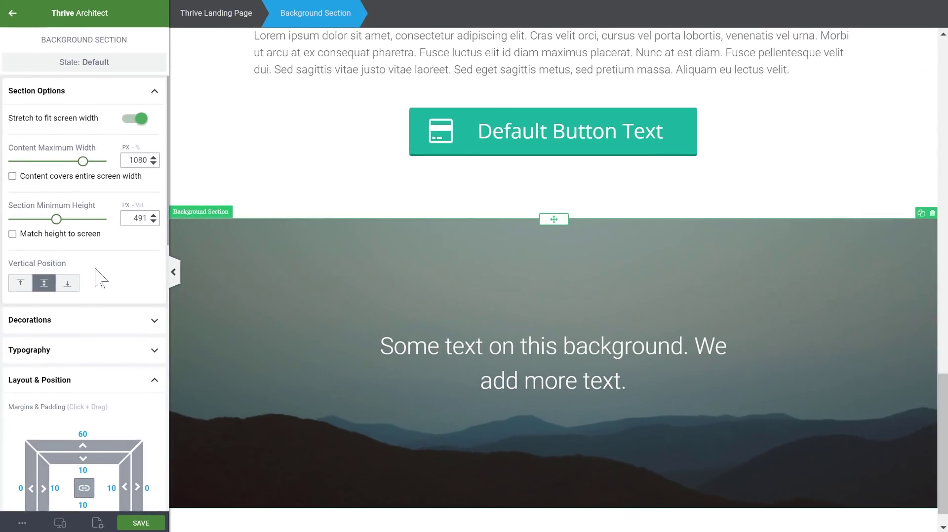
click(13, 13)
drag(138, 127, 557, 239)
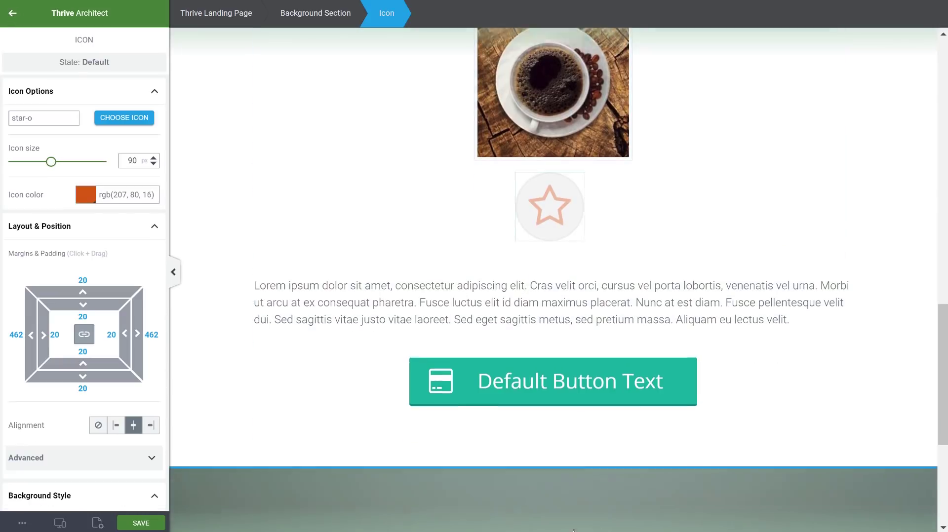
drag(574, 531, 572, 341)
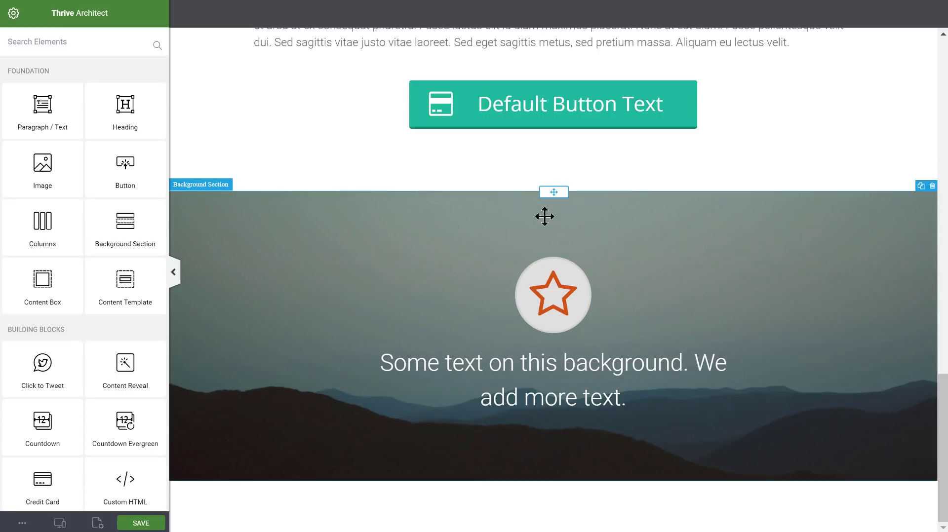
Set the star icon to float with left alignment in the mountain section.
click(529, 310)
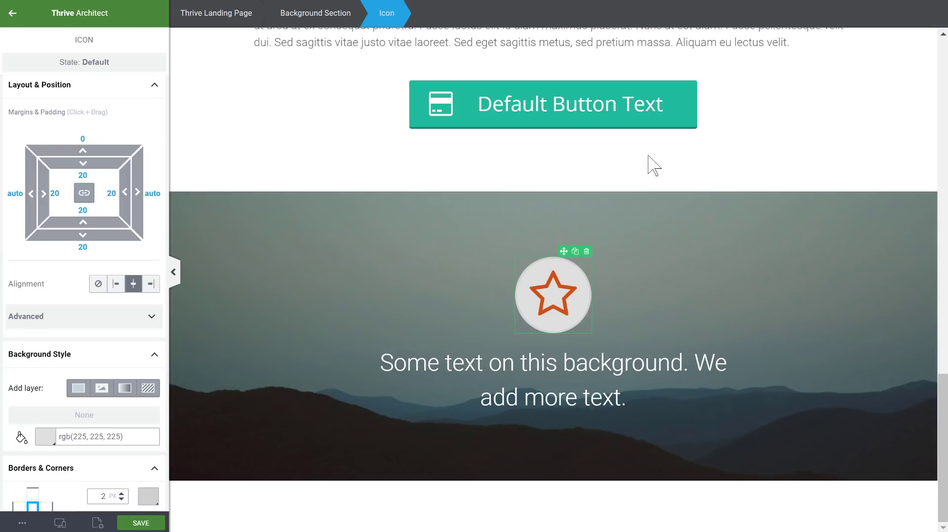
click(142, 317)
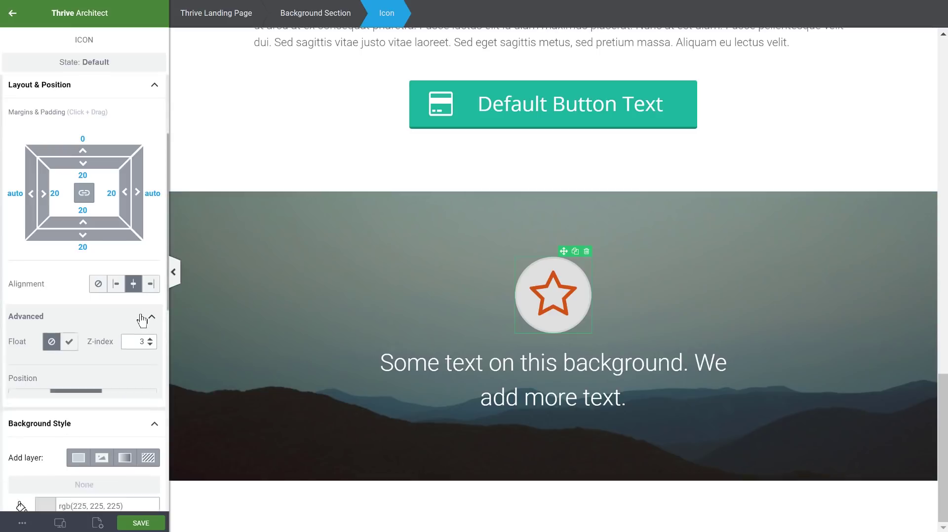
click(70, 346)
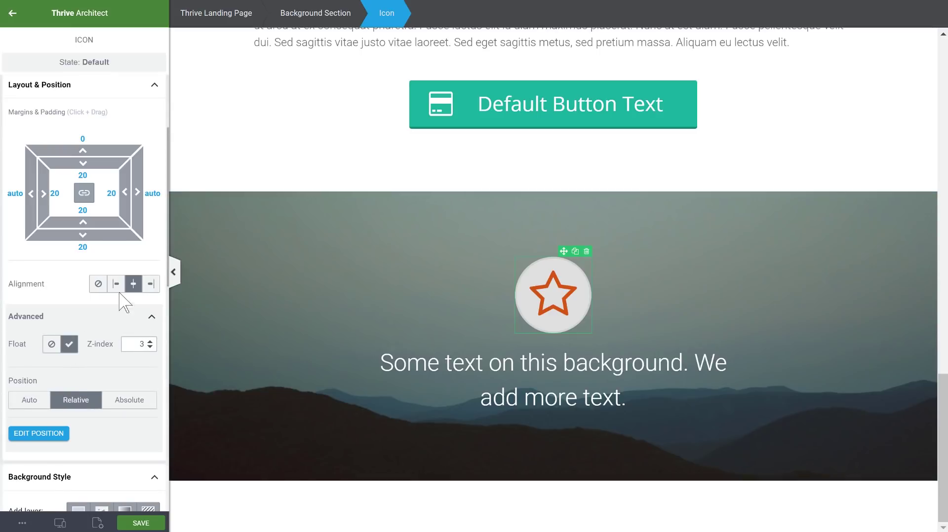
click(116, 284)
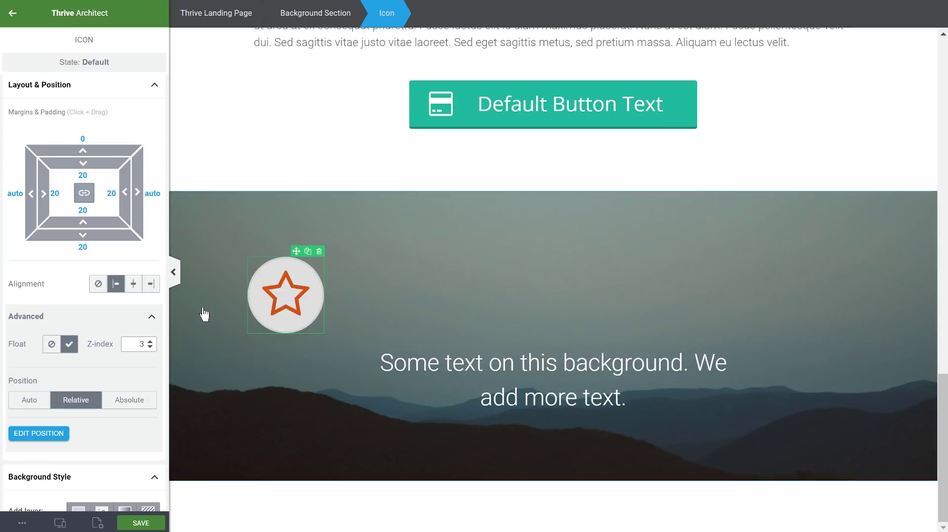
click(132, 285)
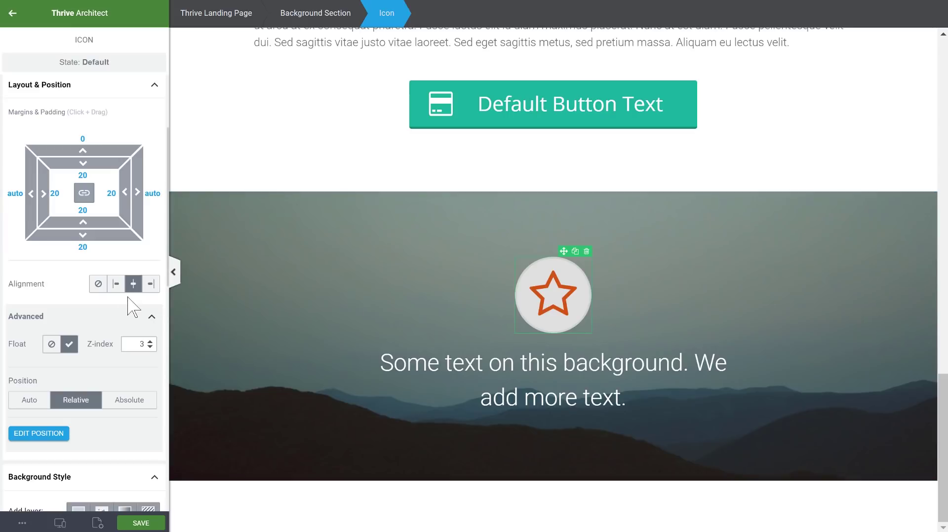
click(115, 284)
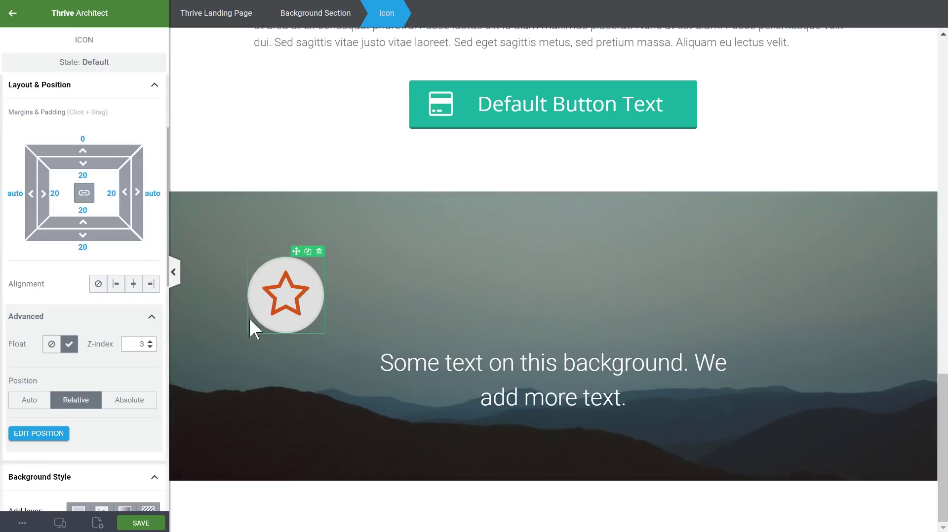
click(374, 224)
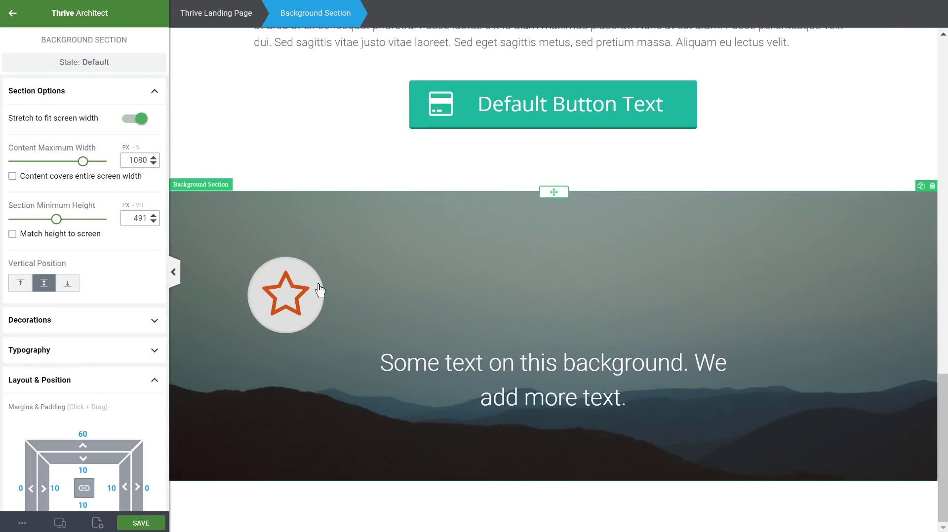